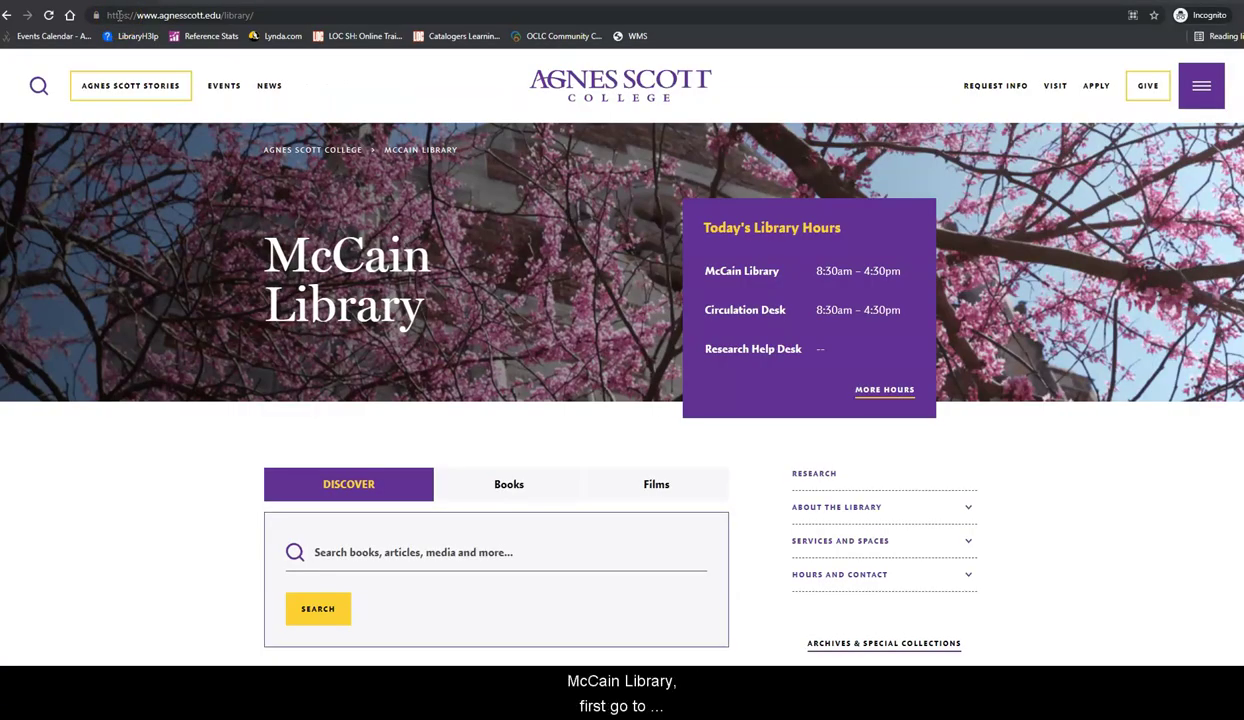
# - Expand Services and Spaces in the McCain Library sidebar to reveal Borrowing Items
pyautogui.doubleClick(117, 15)
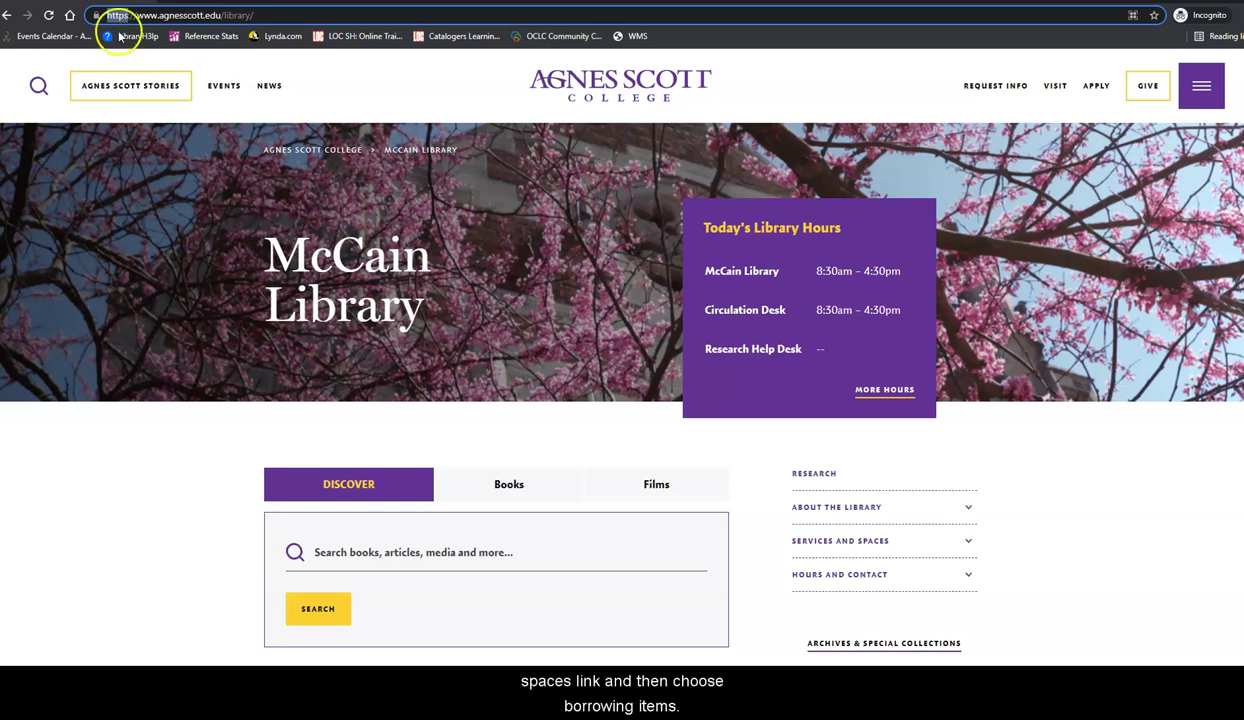
pyautogui.click(968, 548)
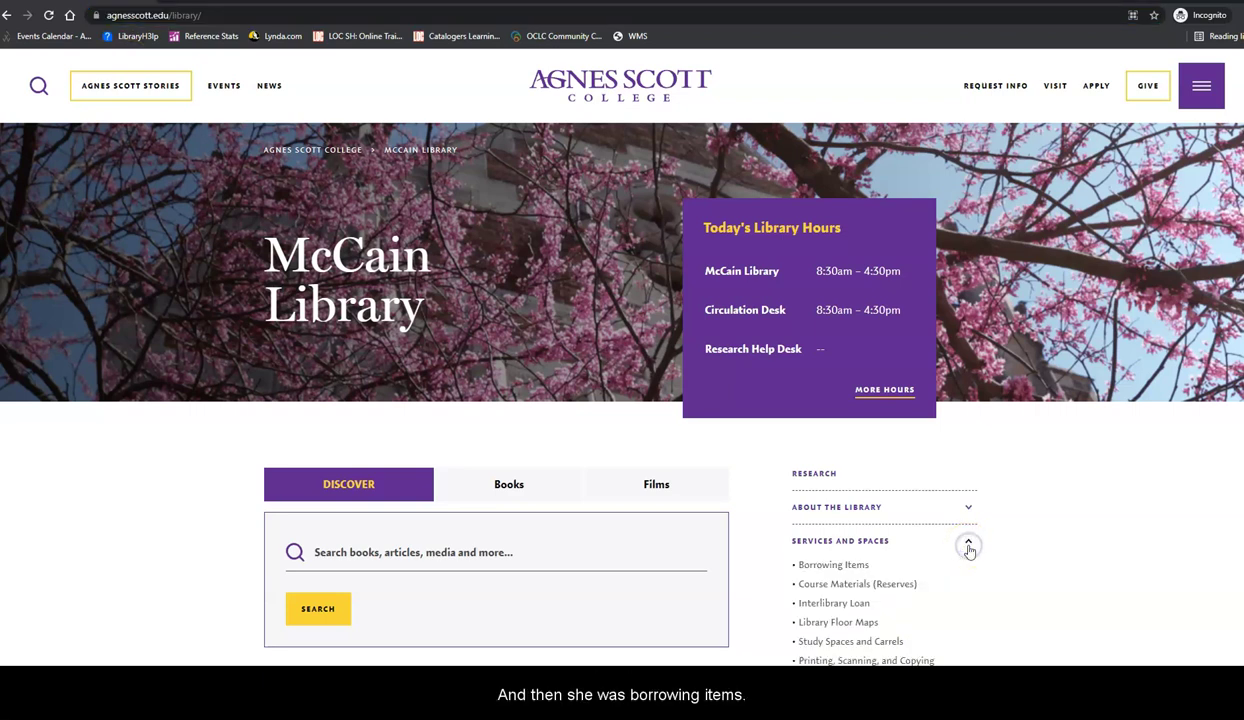
# - From the Borrowing Items page, browse the full Recreational/Sports Equipment list
pyautogui.click(846, 566)
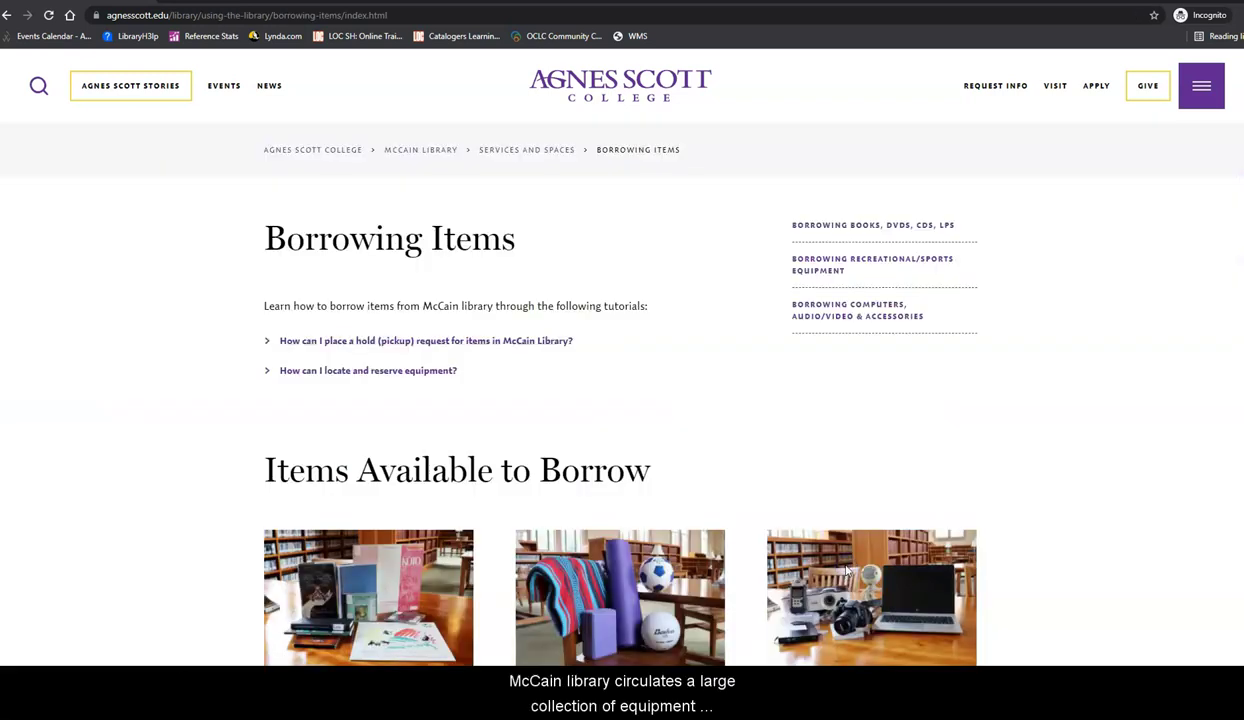
pyautogui.scroll(-2, 408, 462)
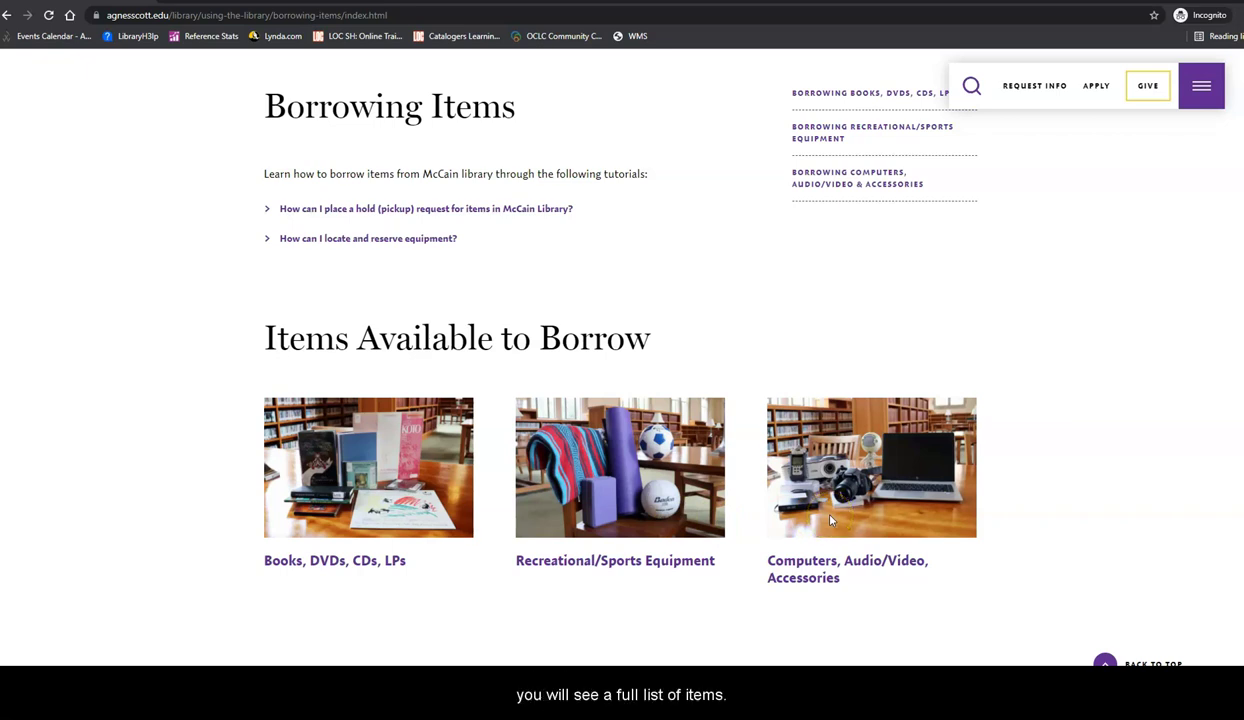
pyautogui.click(615, 561)
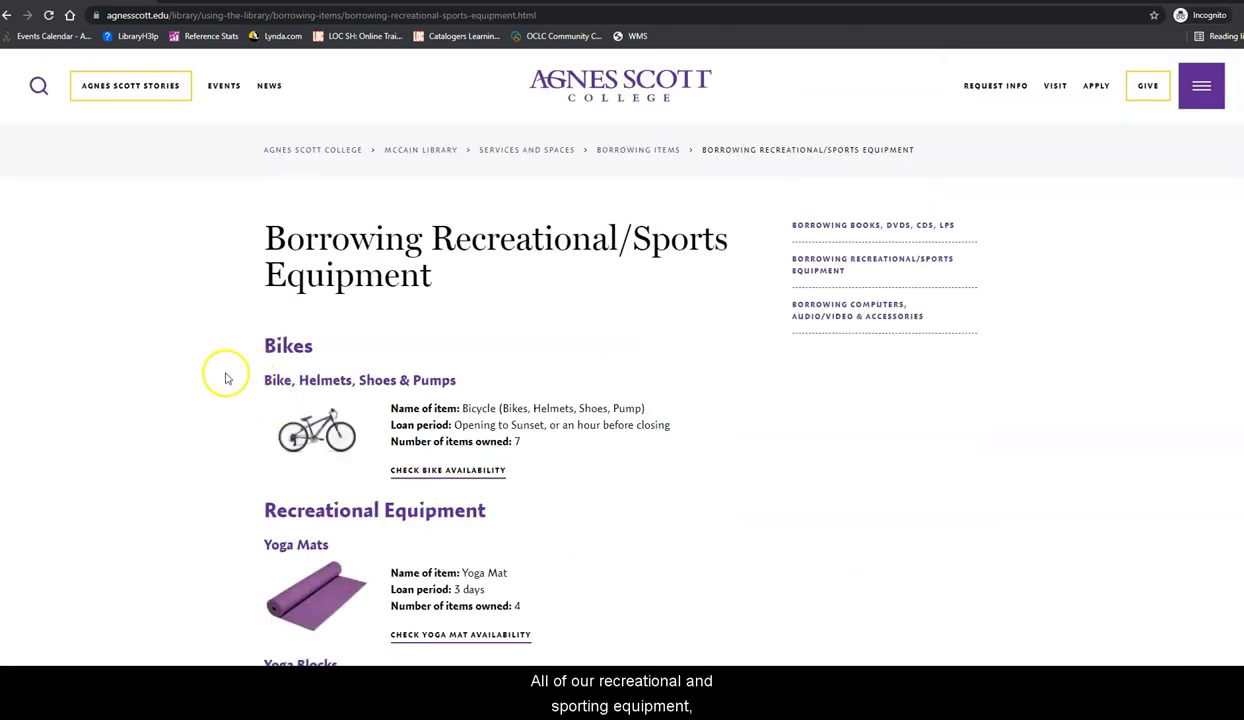
pyautogui.scroll(-1, 184, 380)
pyautogui.scroll(-3, 184, 380)
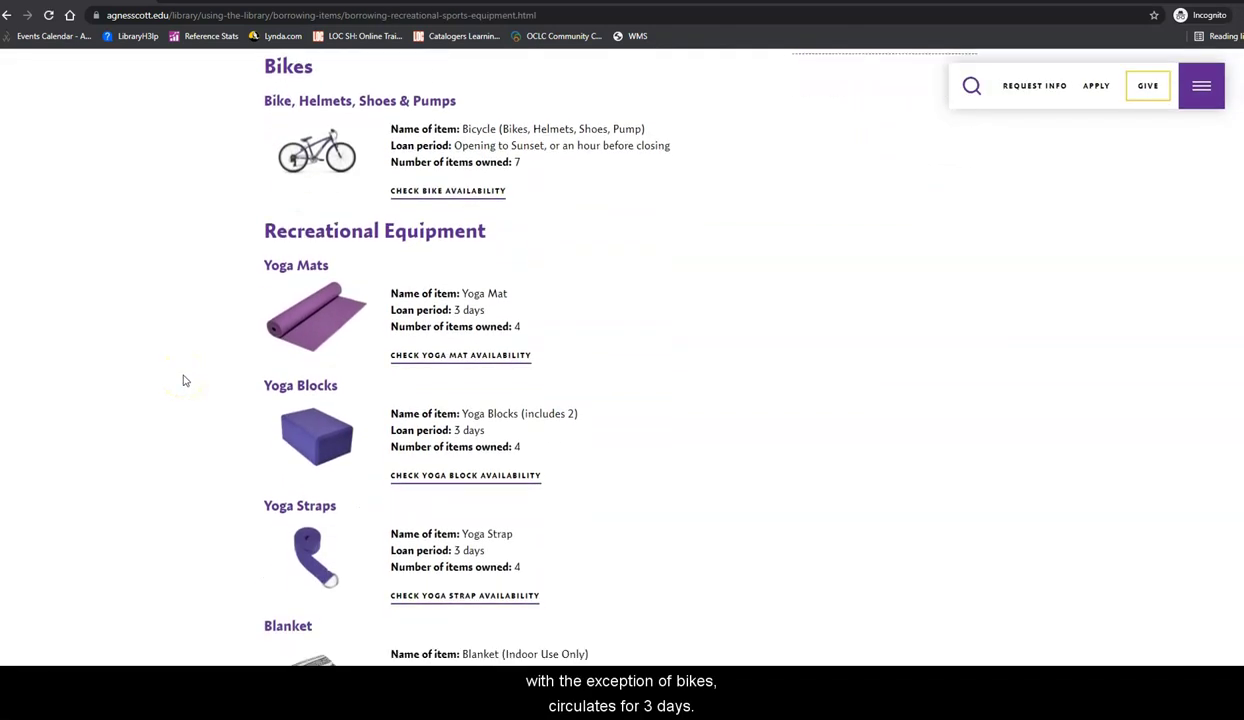
pyautogui.scroll(-2, 184, 380)
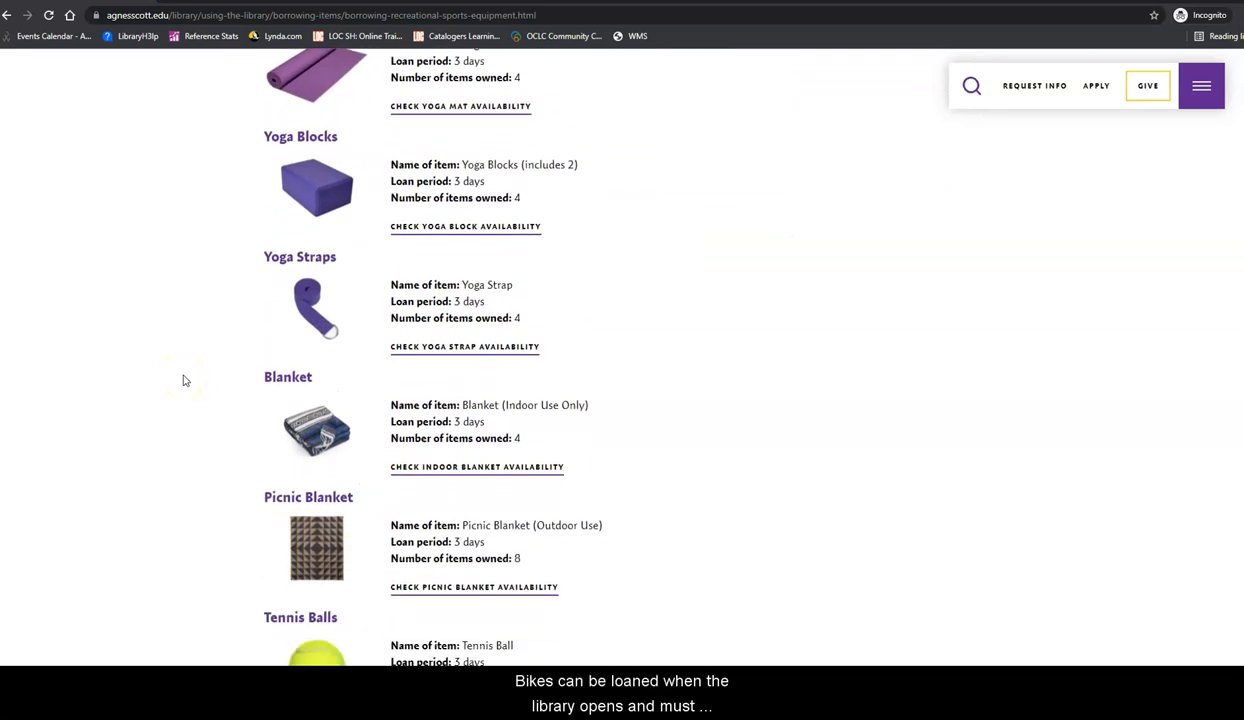
pyautogui.scroll(-3, 184, 380)
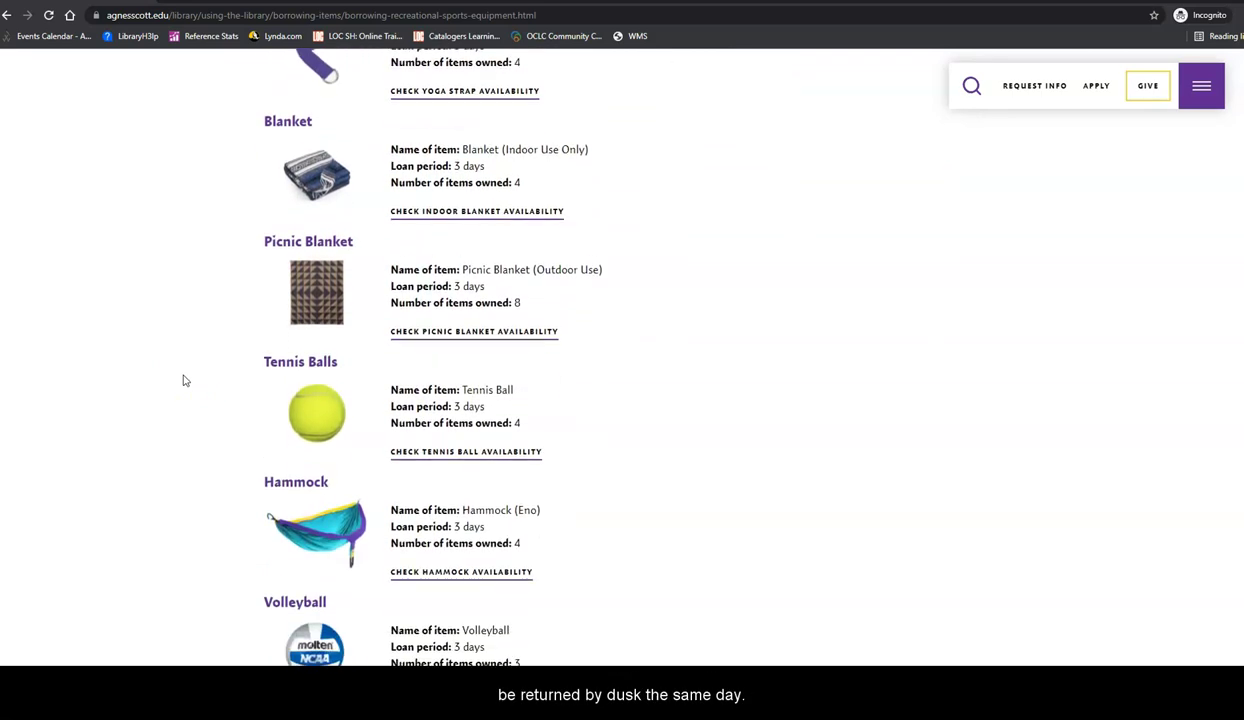
pyautogui.scroll(-1, 184, 380)
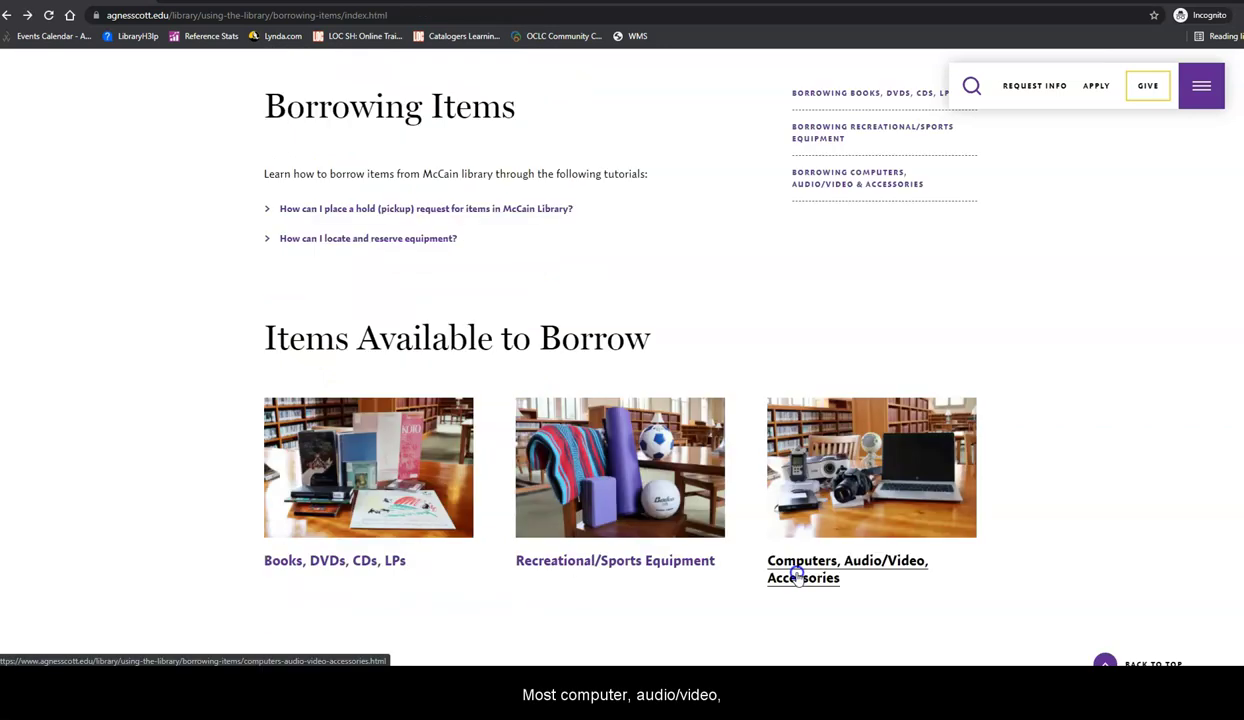
# - Open the Computers, Audio/Video & Accessories list and look through its equipment entries
pyautogui.click(799, 576)
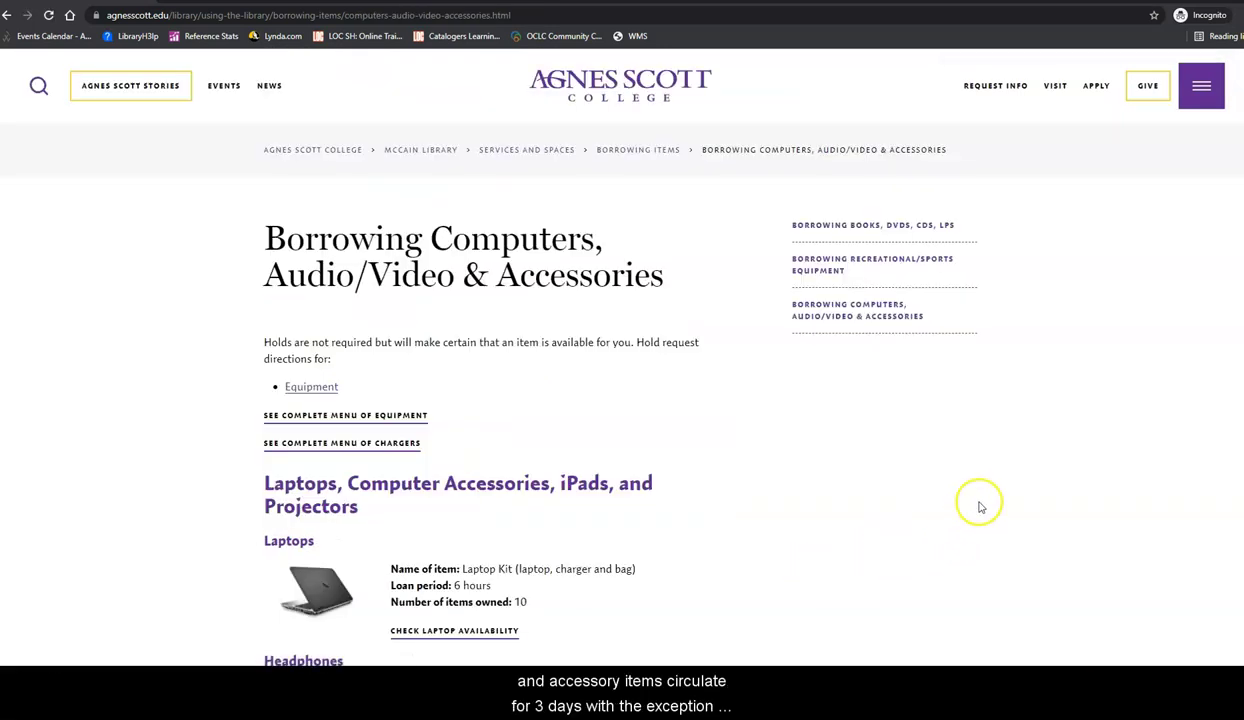
pyautogui.scroll(-3, 980, 507)
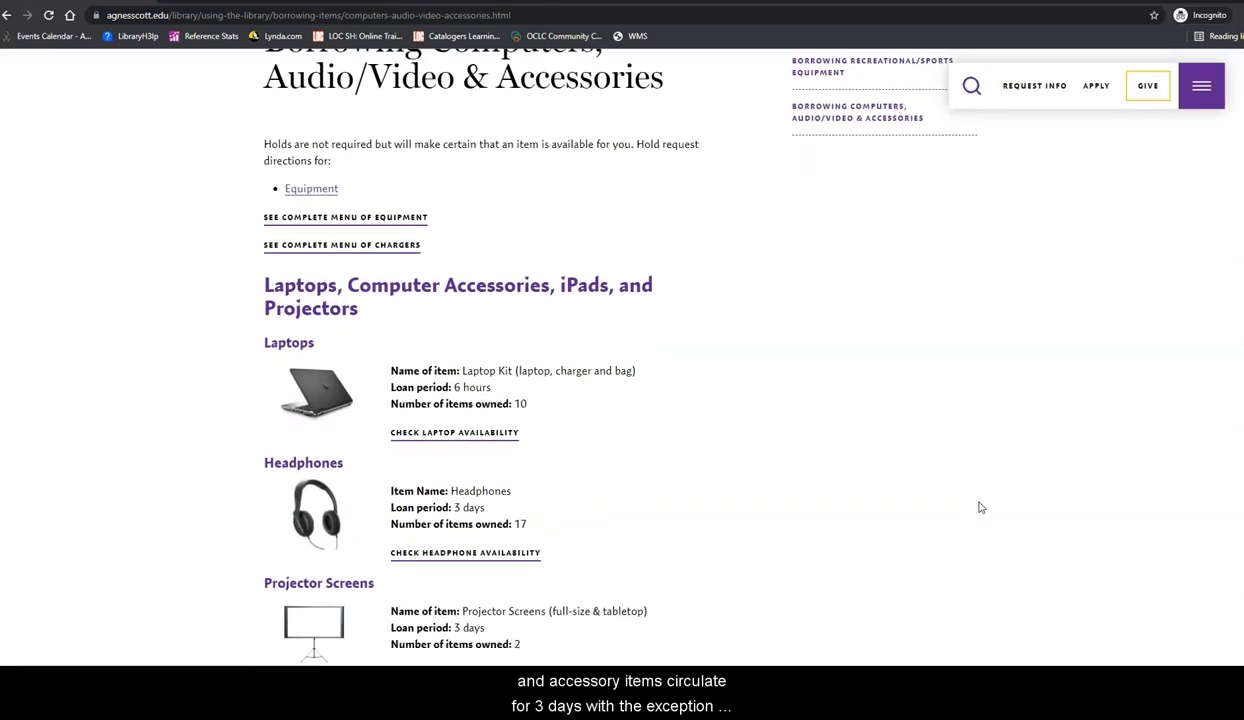
pyautogui.scroll(-4, 980, 507)
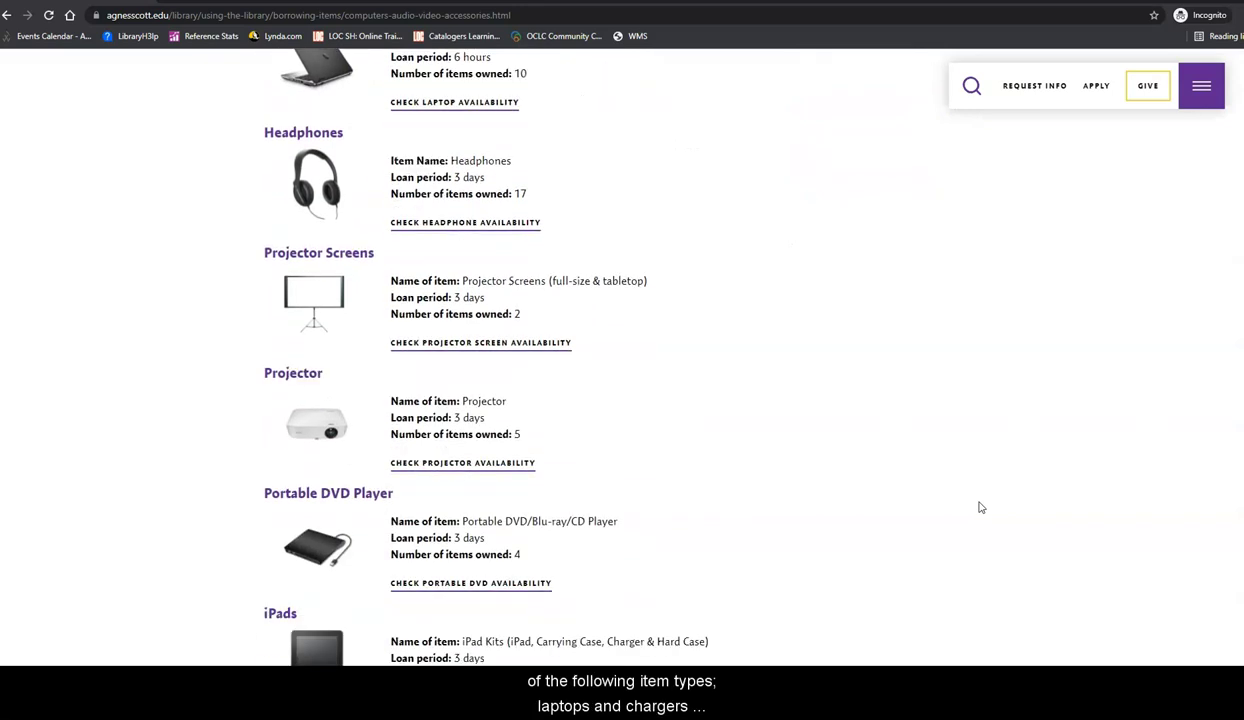
pyautogui.scroll(-2, 980, 507)
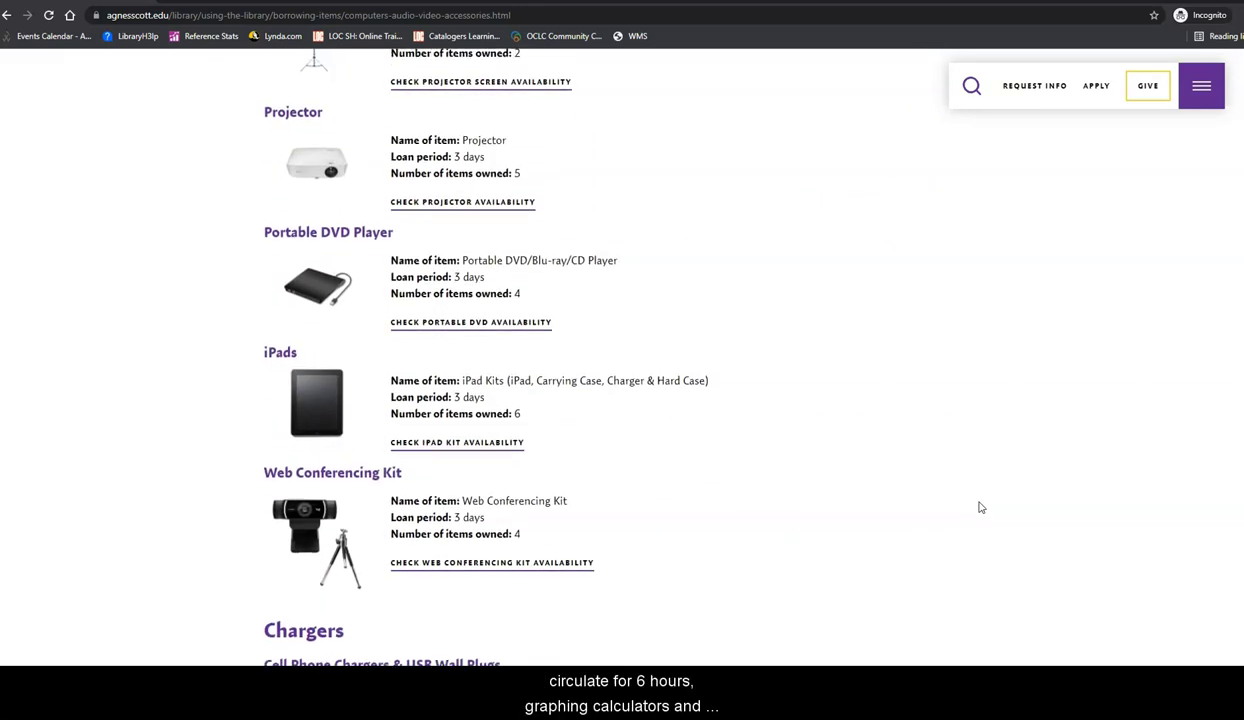
pyautogui.scroll(-4, 980, 507)
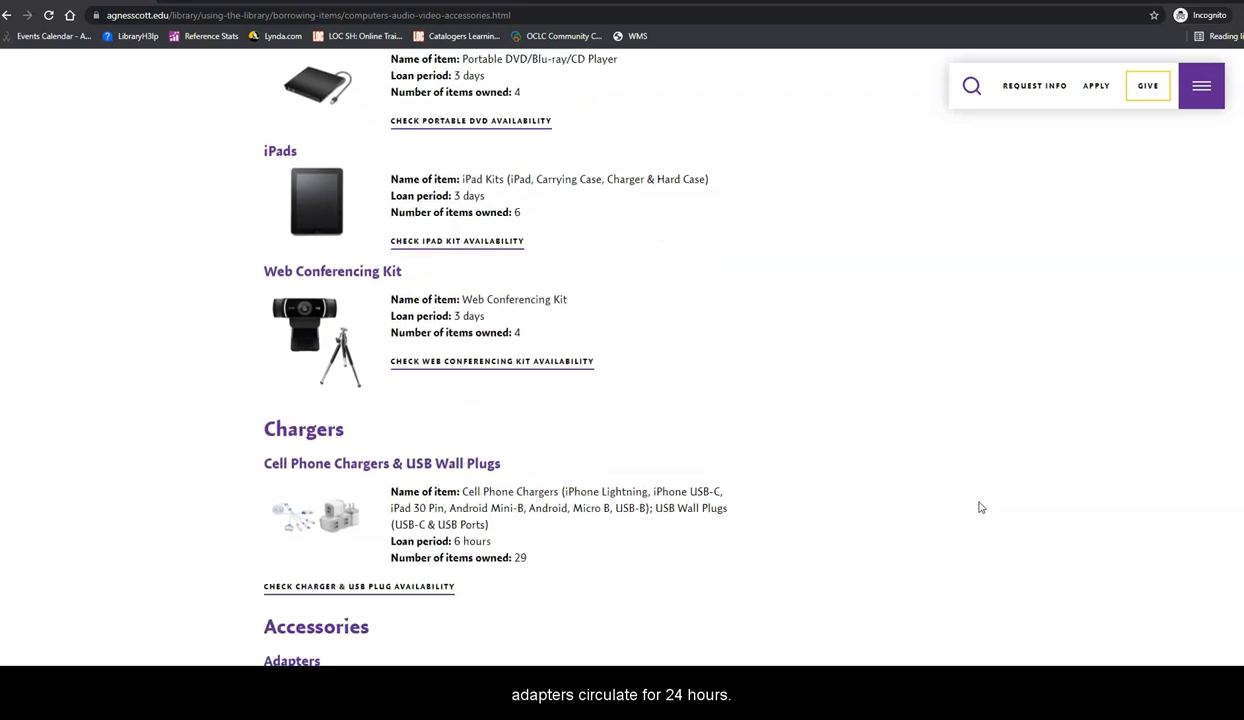
pyautogui.scroll(-7, 980, 507)
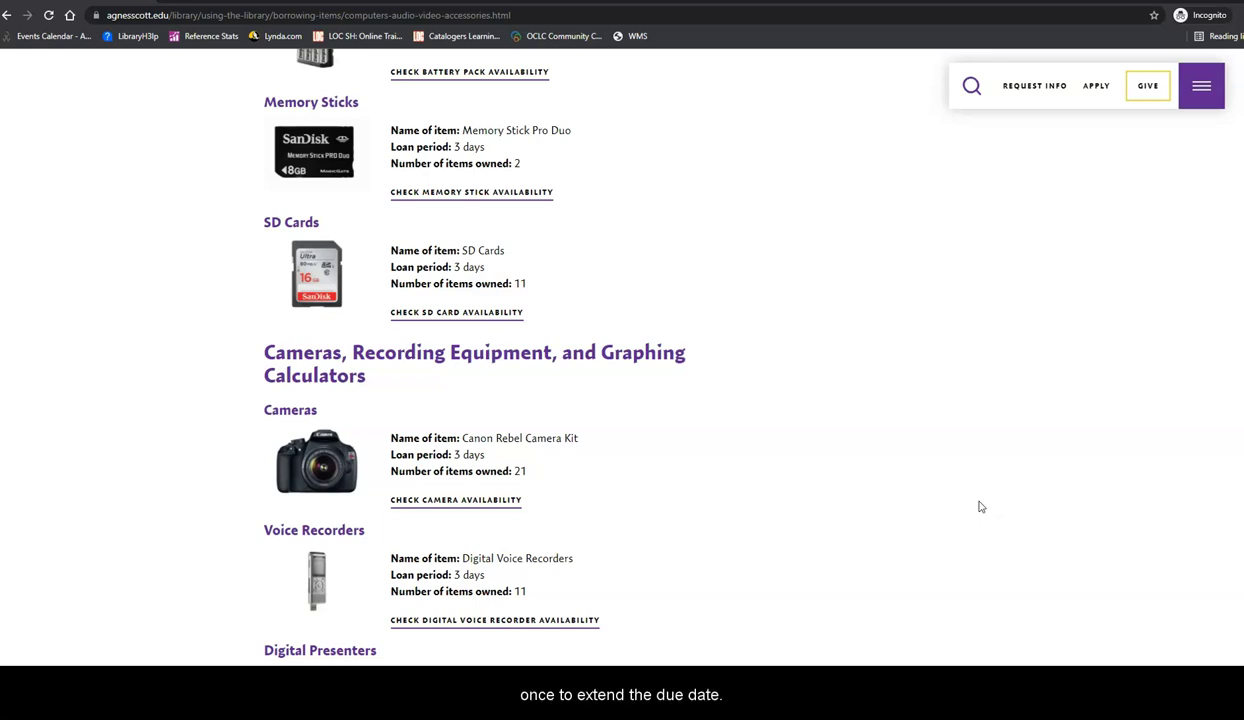
# - Go to the adapter's WorldCat catalog record and choose the Agnes Scott college login
pyautogui.click(122, 343)
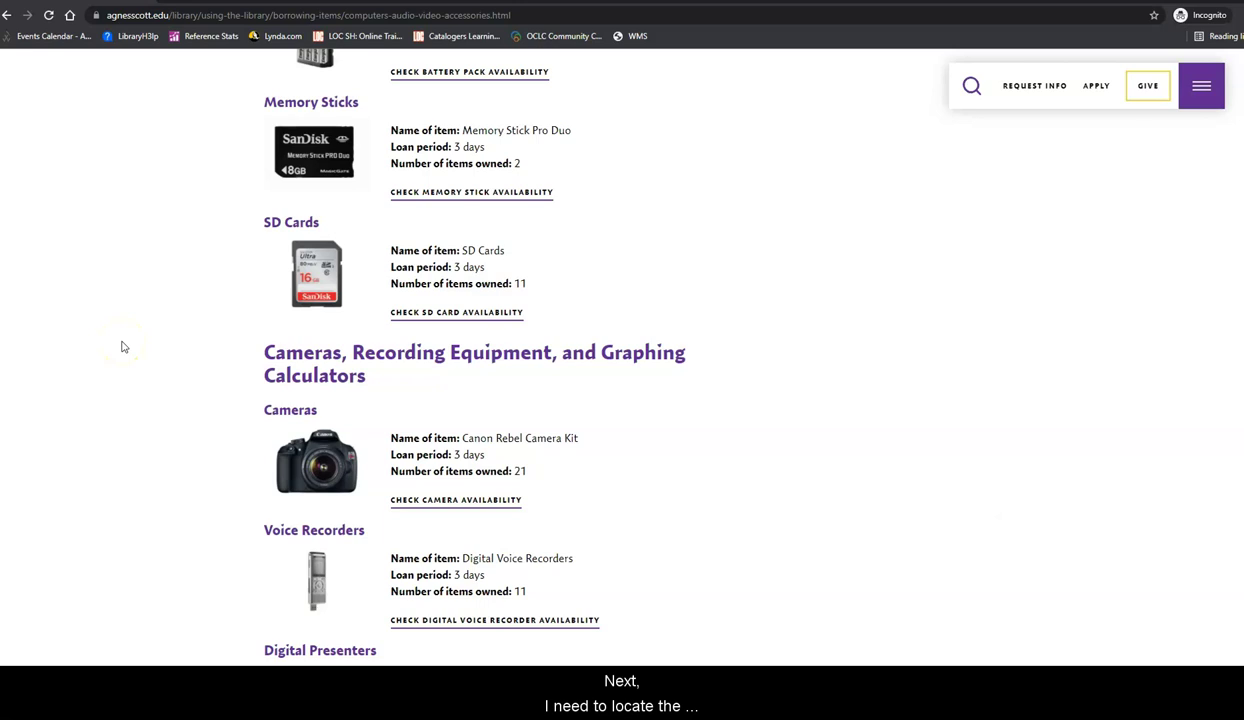
pyautogui.click(131, 341)
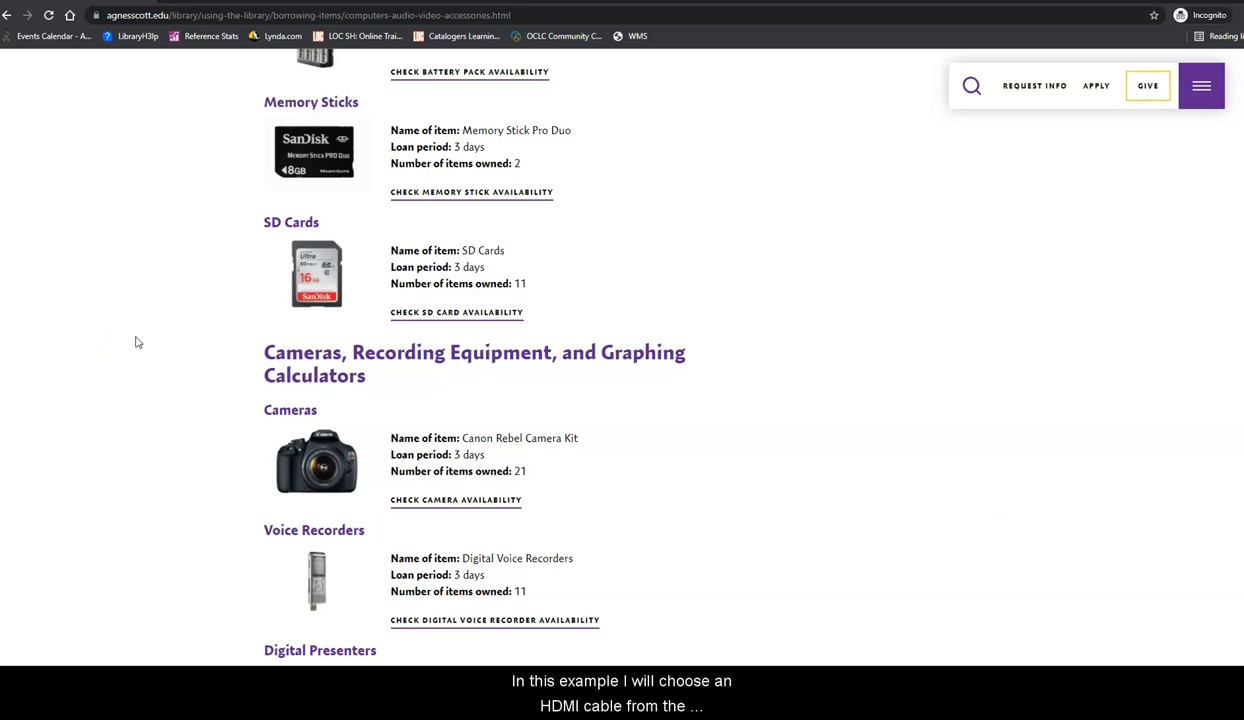
pyautogui.scroll(5, 138, 342)
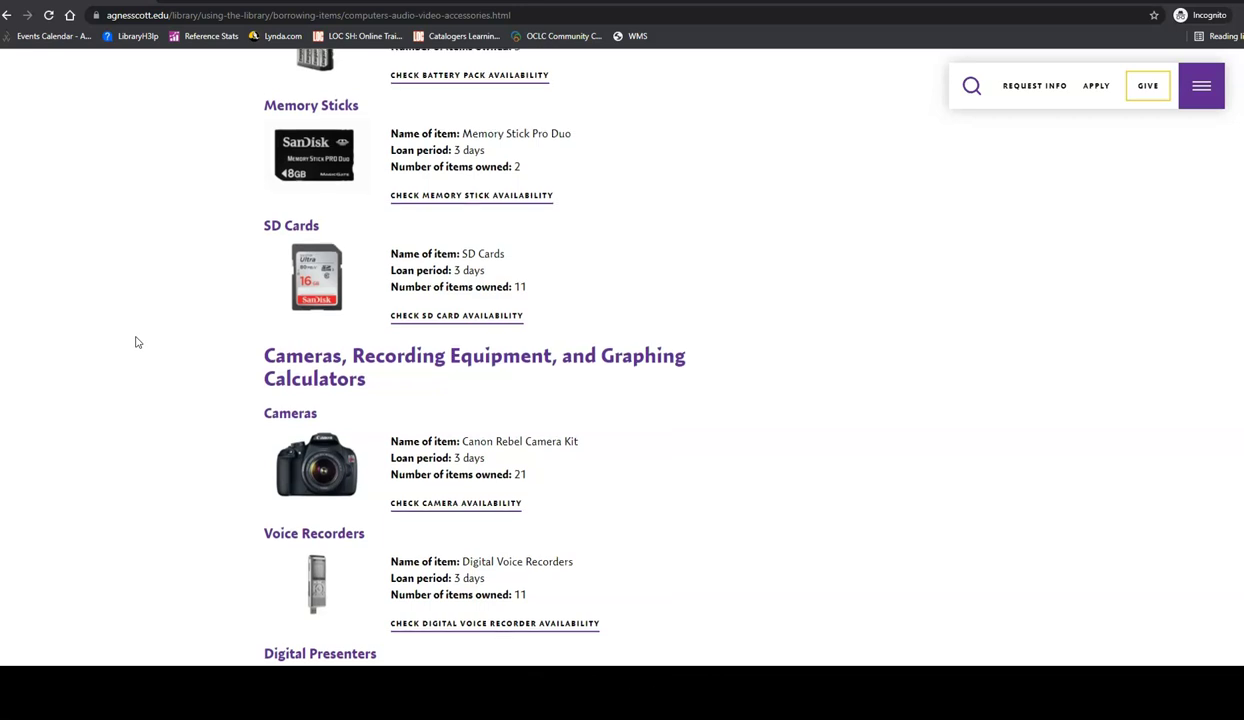
# - Check Adapter availability, sign in with the college account, and open the I need dropdown
pyautogui.click(410, 296)
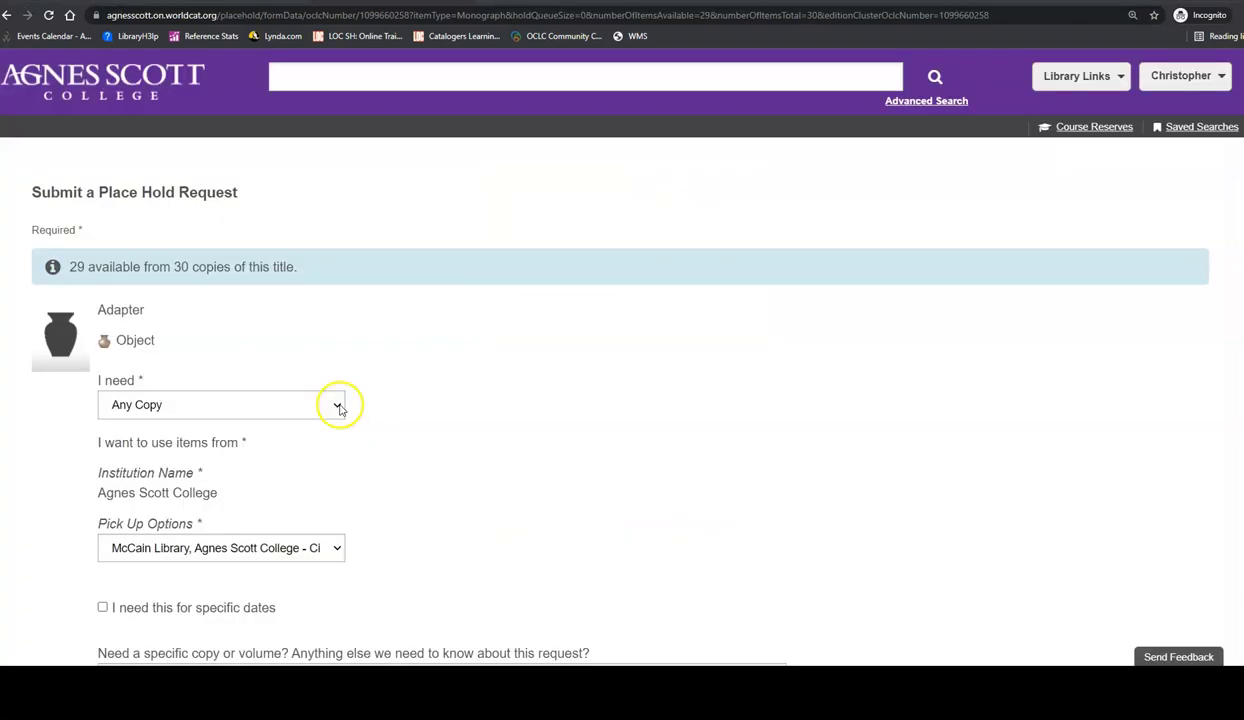
pyautogui.click(339, 405)
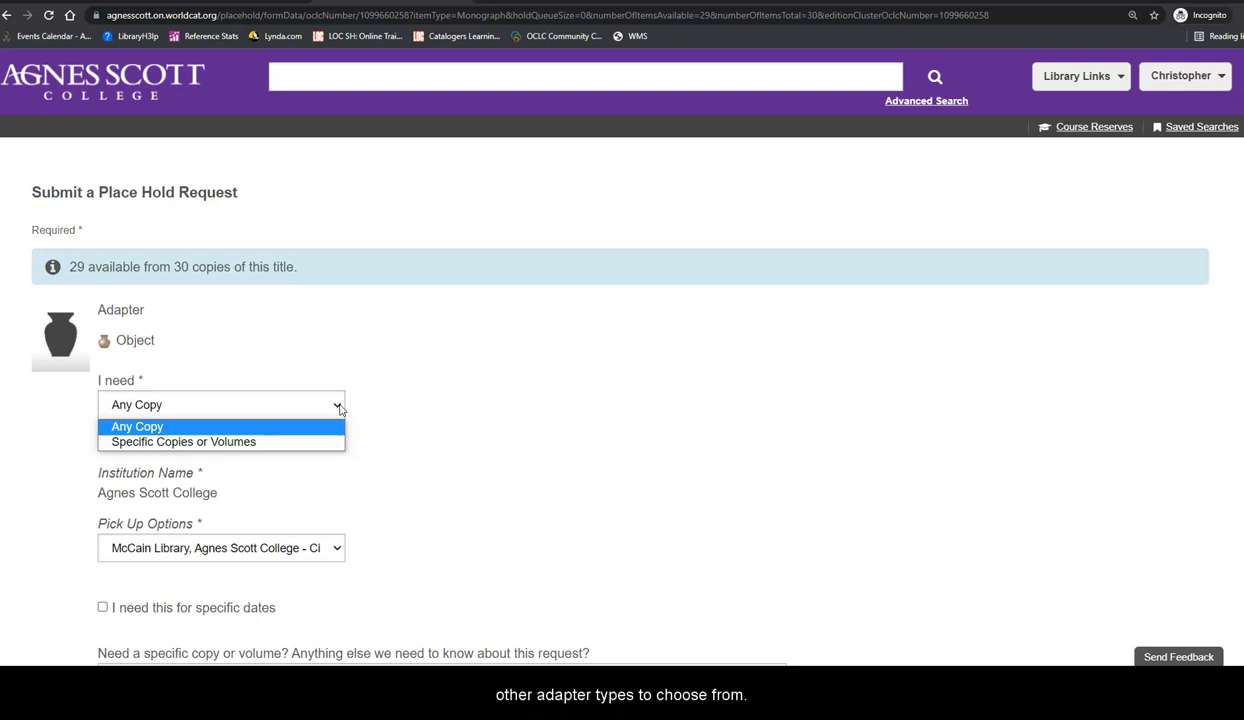
# - Choose Specific Copies or Volumes and tick HDMI Cable #1 in the copies table
pyautogui.click(283, 445)
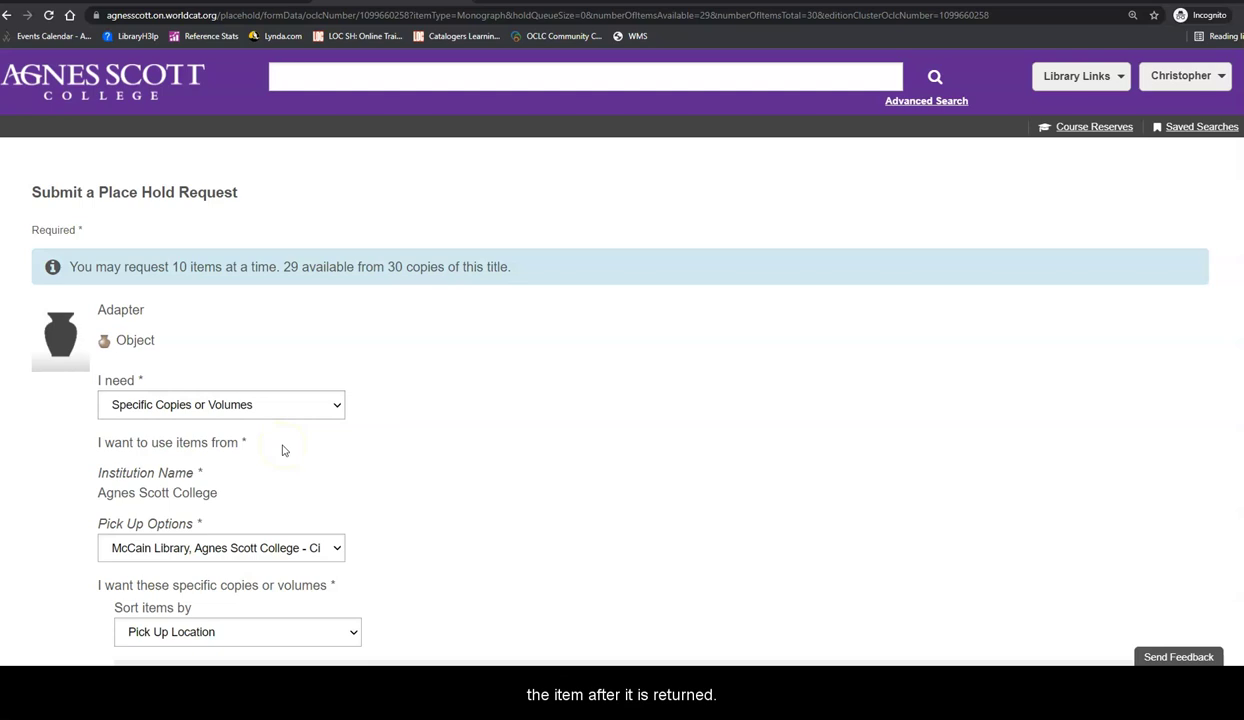
pyautogui.scroll(-2, 293, 452)
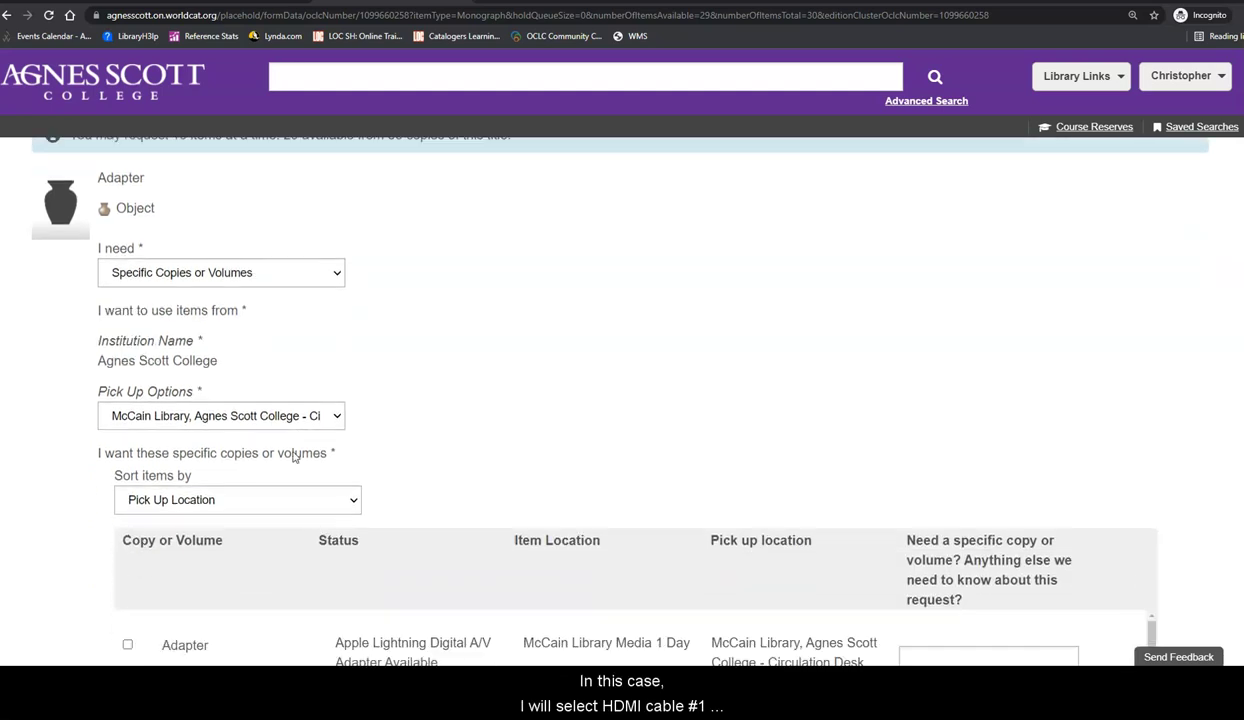
pyautogui.scroll(-8, 293, 456)
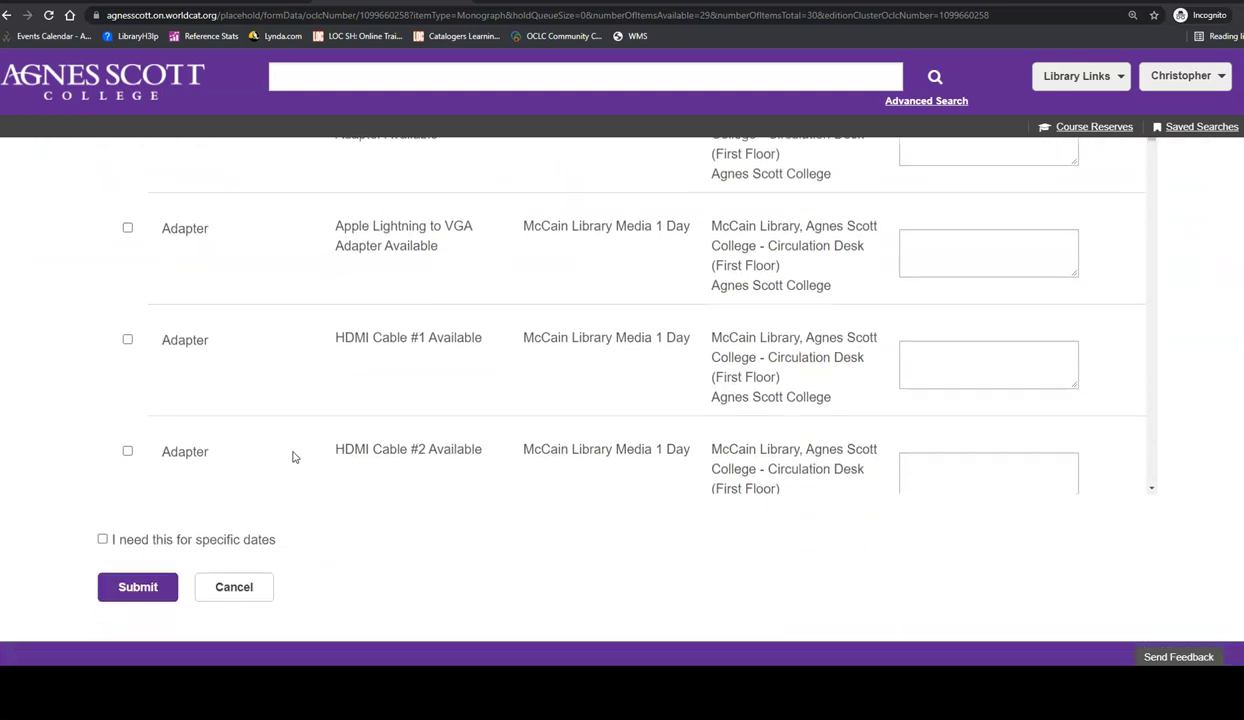
pyautogui.click(127, 339)
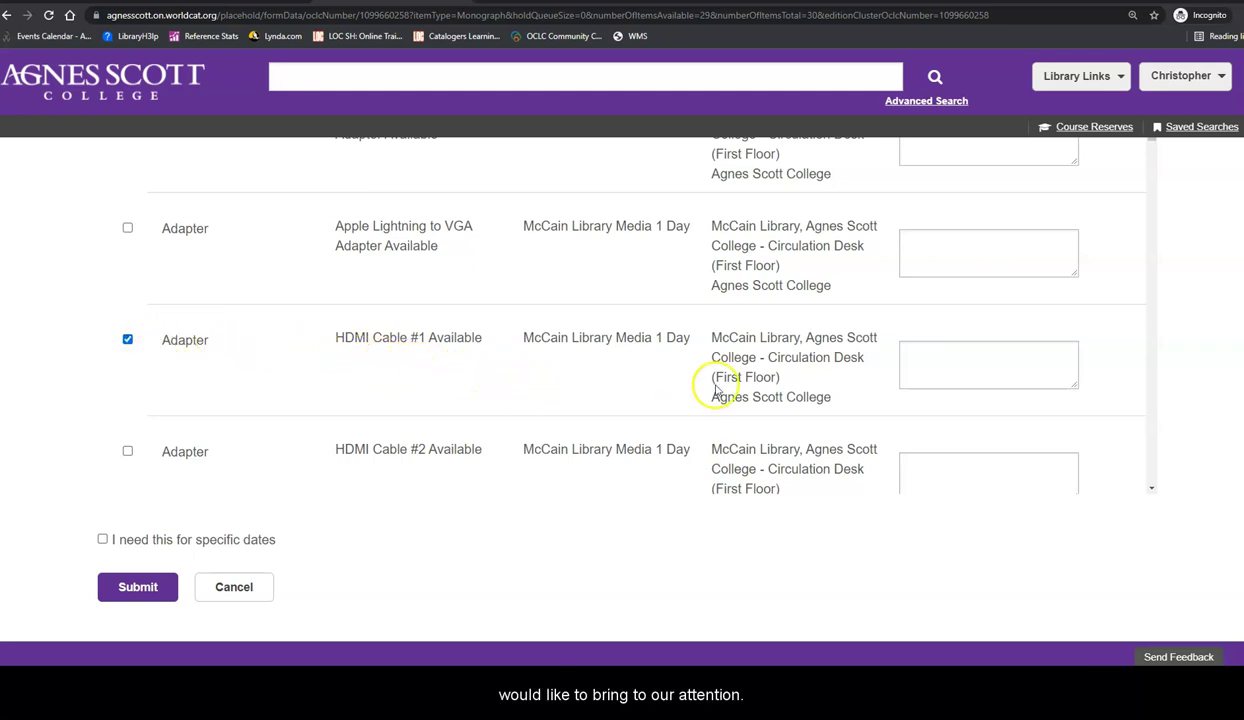
pyautogui.scroll(5, 333, 411)
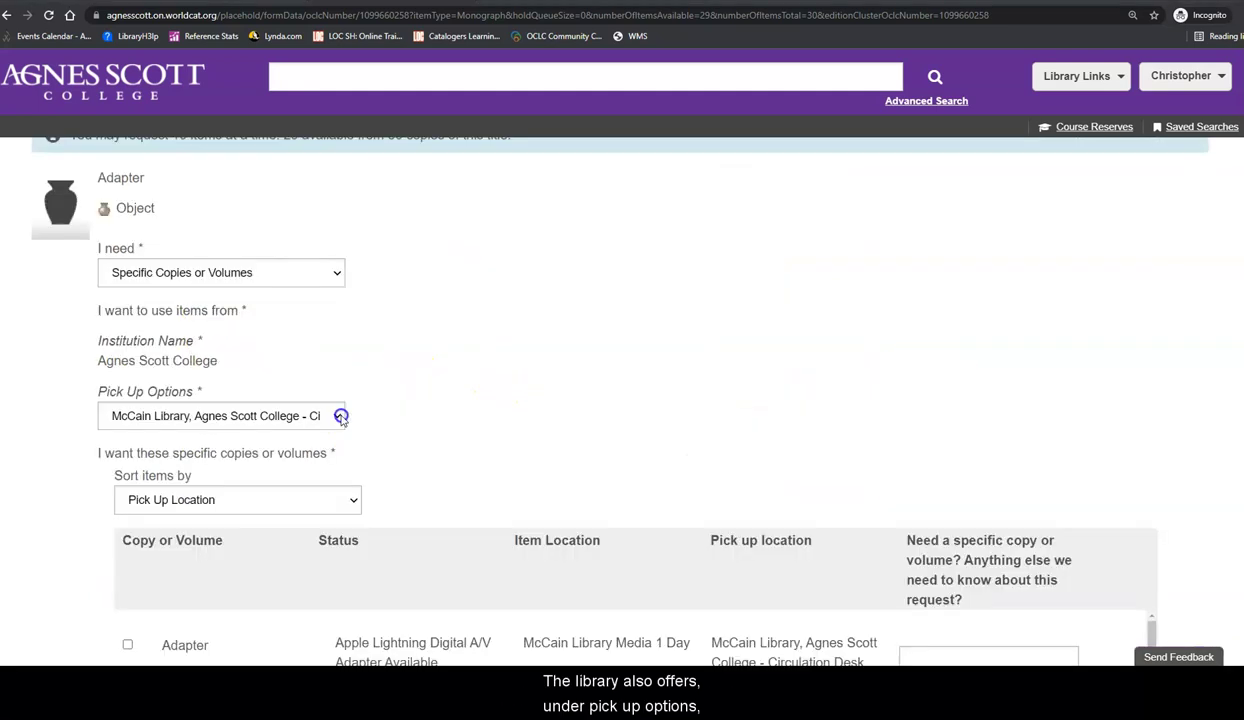
pyautogui.click(340, 416)
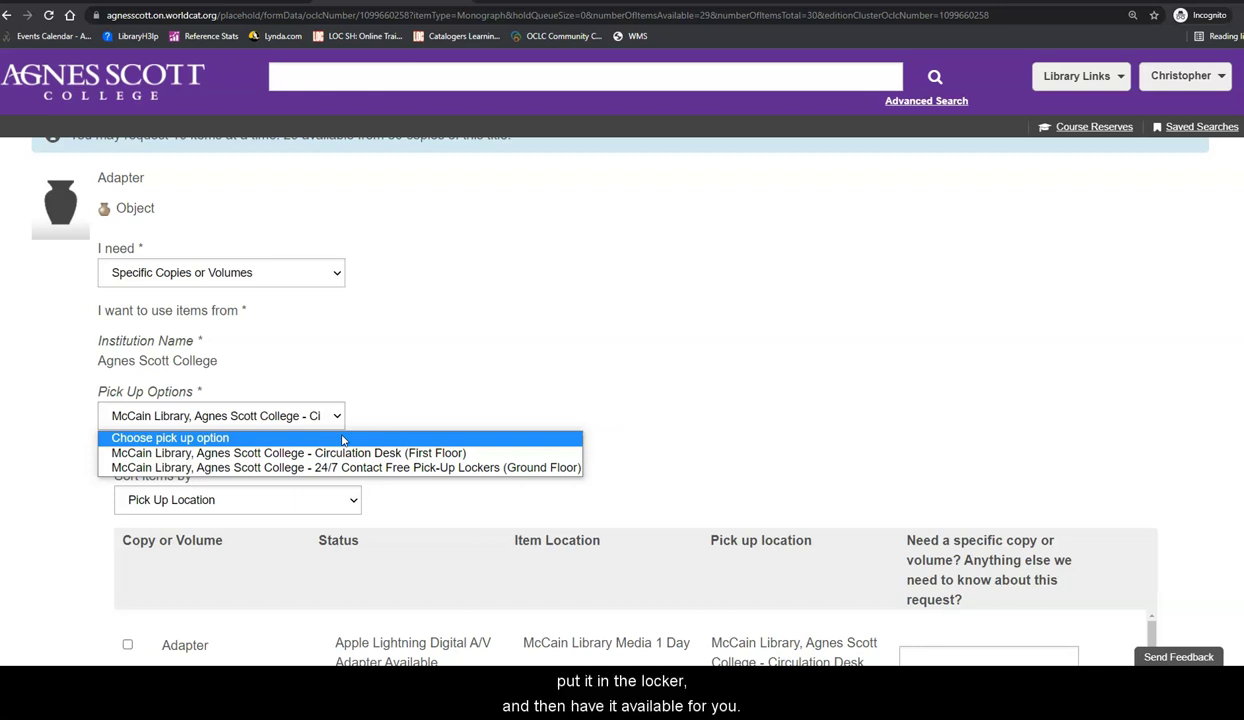
pyautogui.click(350, 418)
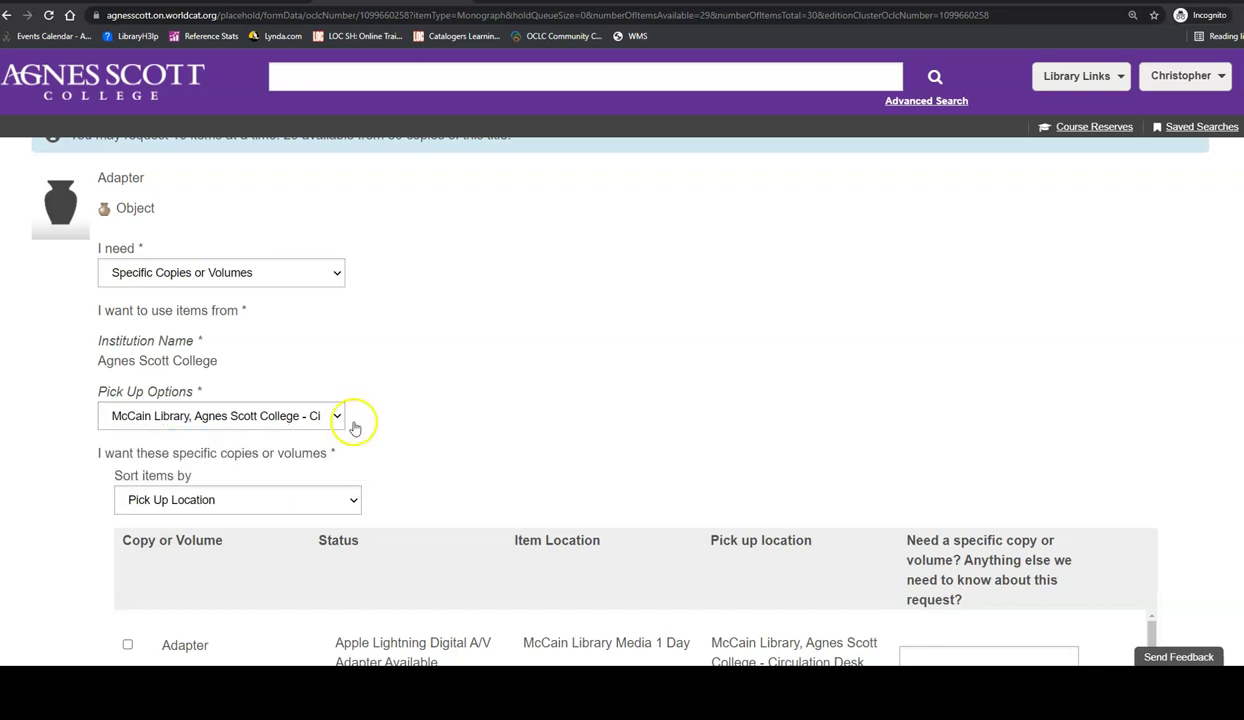
pyautogui.scroll(-3, 355, 425)
pyautogui.scroll(-5, 355, 428)
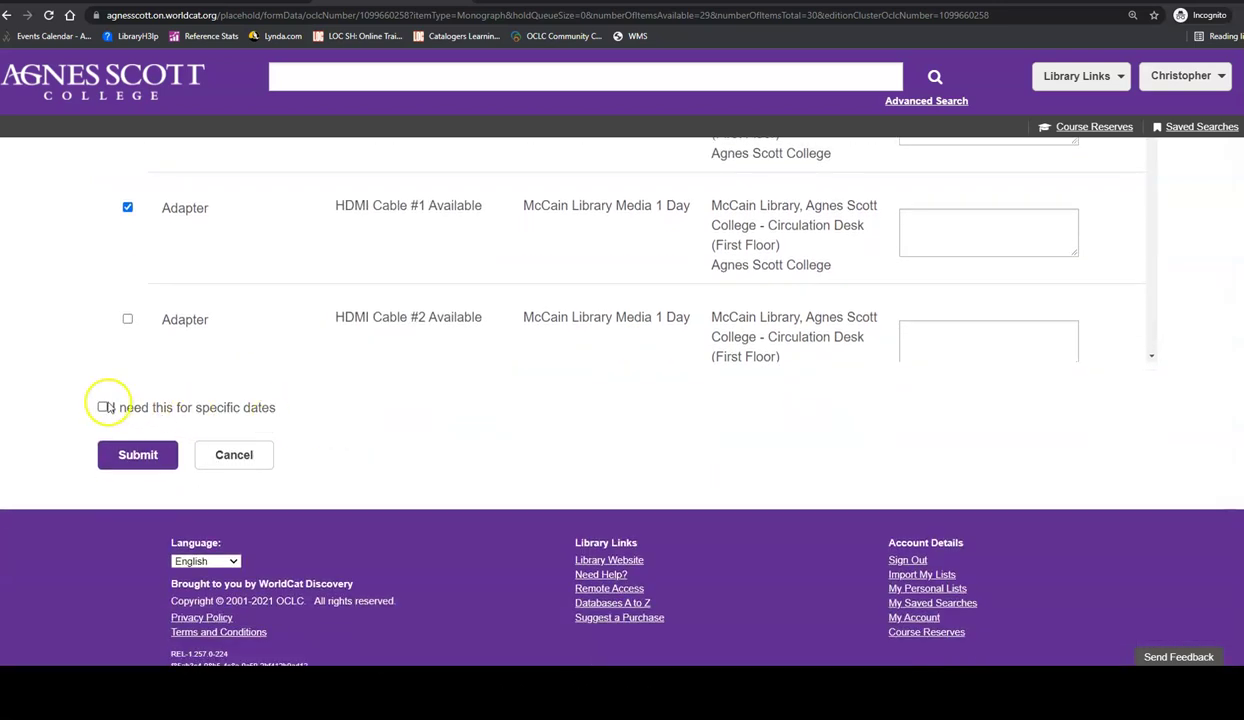
# - Tick 'I need this for specific dates' to show the From/To date fields
pyautogui.click(103, 407)
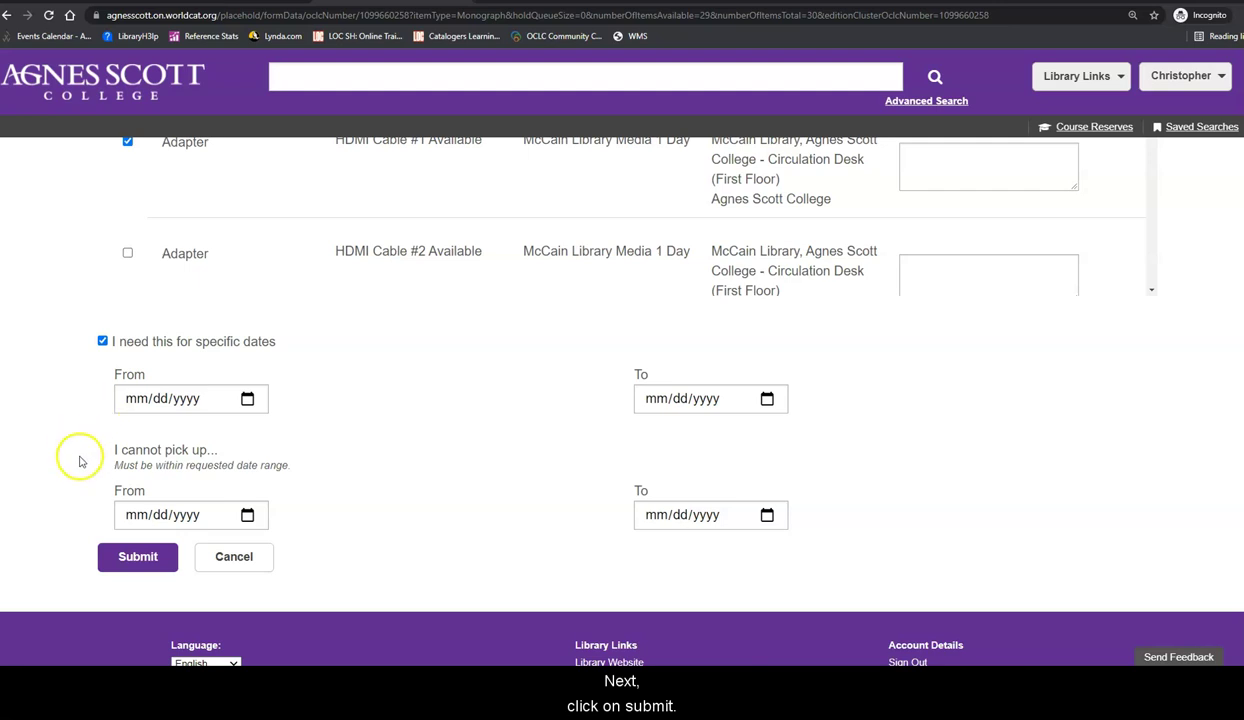
# - Submit the Place Hold Request for HDMI Cable #1
pyautogui.click(140, 562)
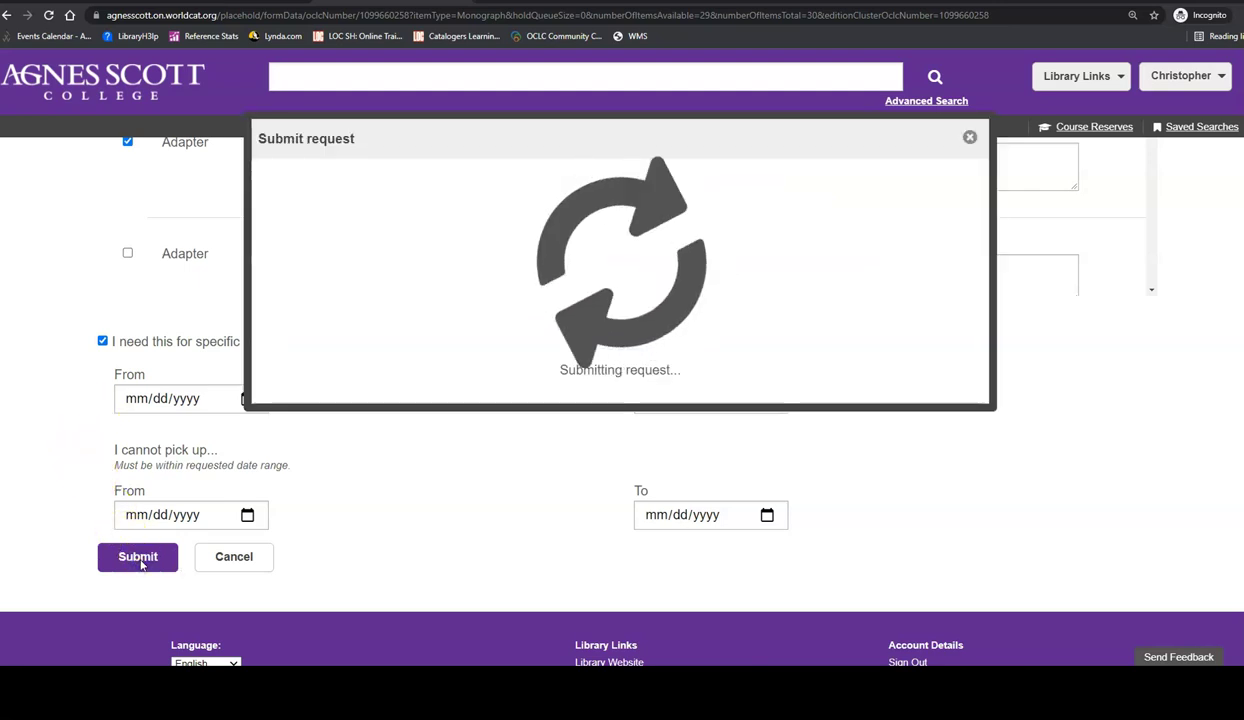